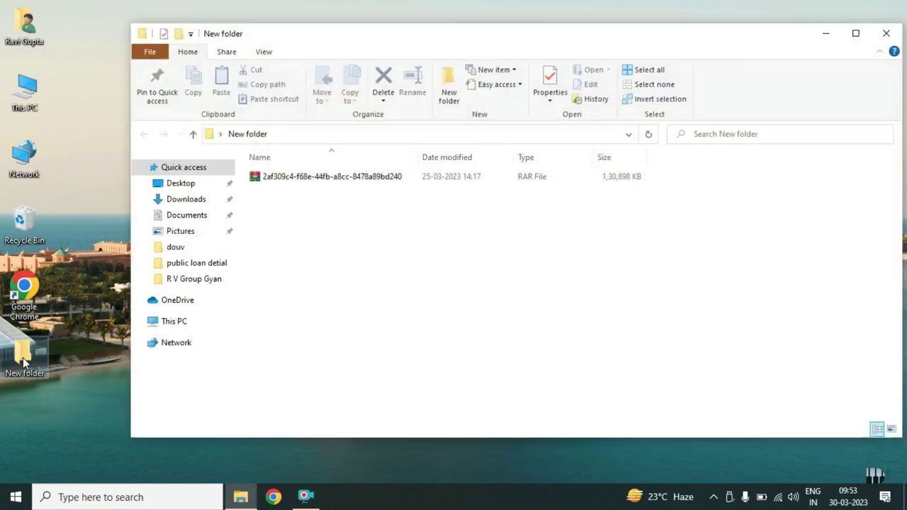
# Extract the RAR archive to its own folder and select the KVMS_Pro_Eng_IS_V2.01.190521 installer inside.
pyautogui.doubleClick(307, 180)
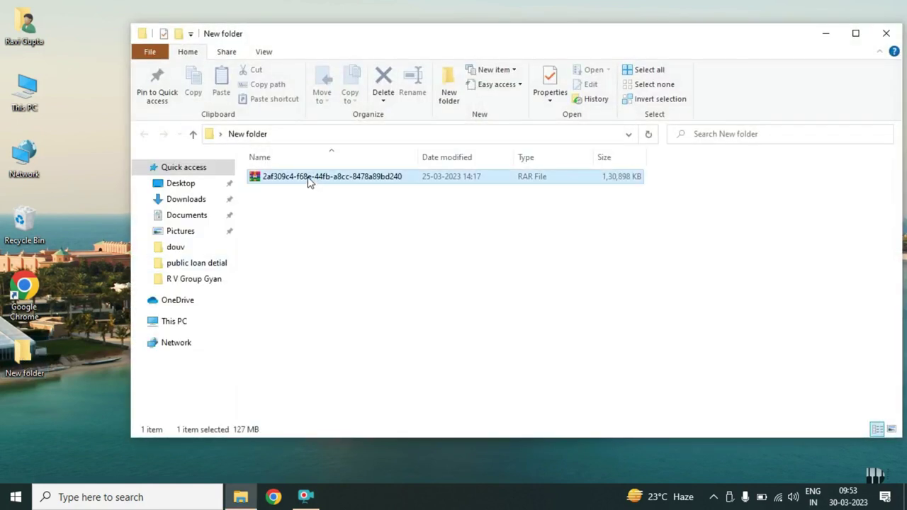
pyautogui.rightClick(307, 177)
pyautogui.hotkey('alt', 'F4')
pyautogui.rightClick(307, 177)
pyautogui.click(376, 326)
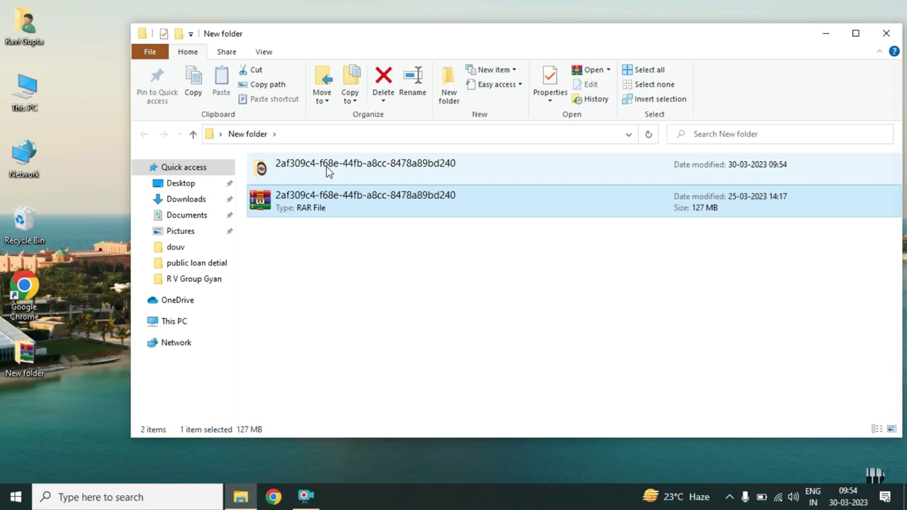
pyautogui.doubleClick(327, 168)
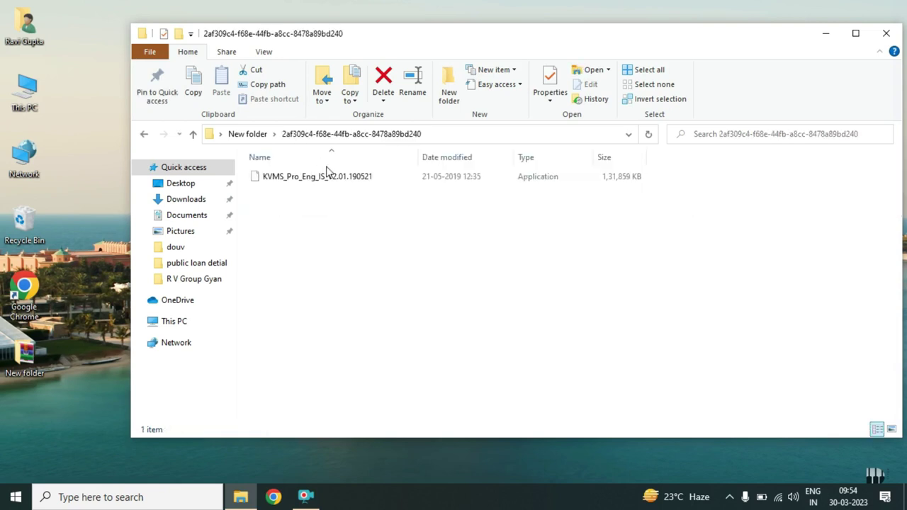
pyautogui.click(264, 183)
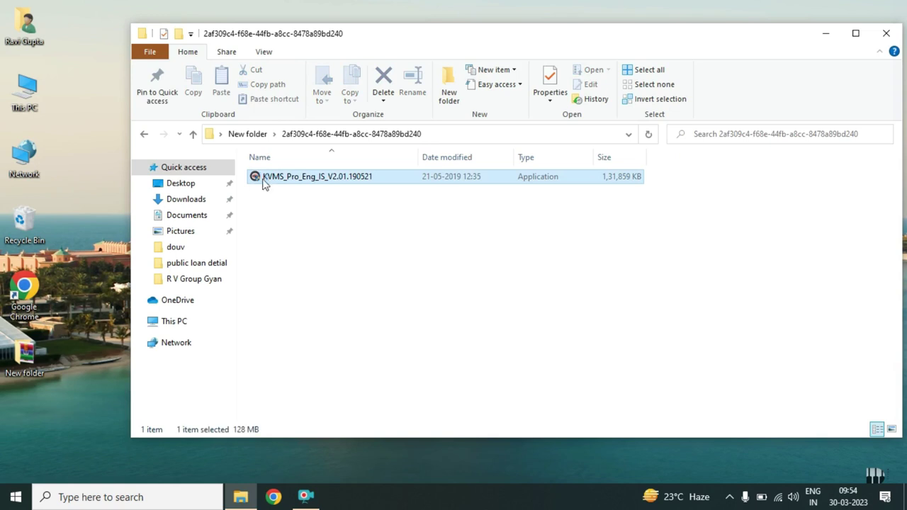
# Install KVMS Pro plus Storage Service to the default location, past the old-version warning.
pyautogui.doubleClick(263, 182)
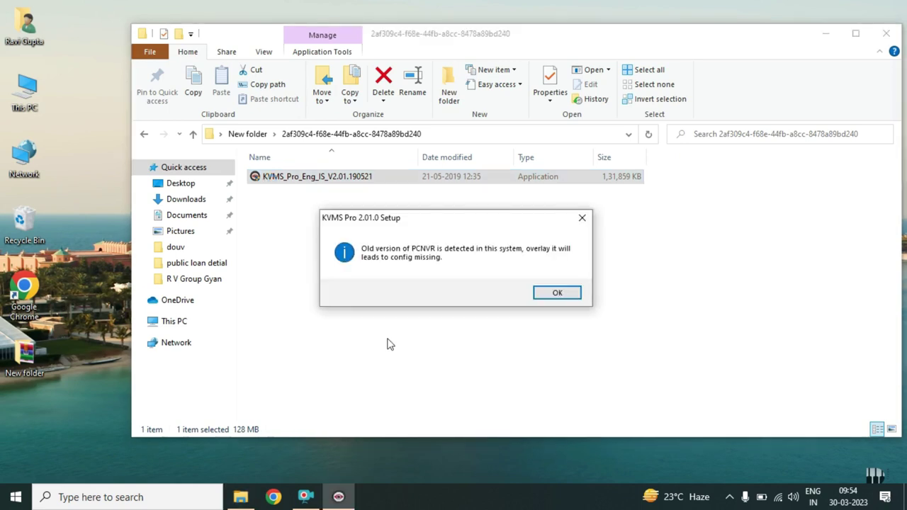
pyautogui.click(554, 293)
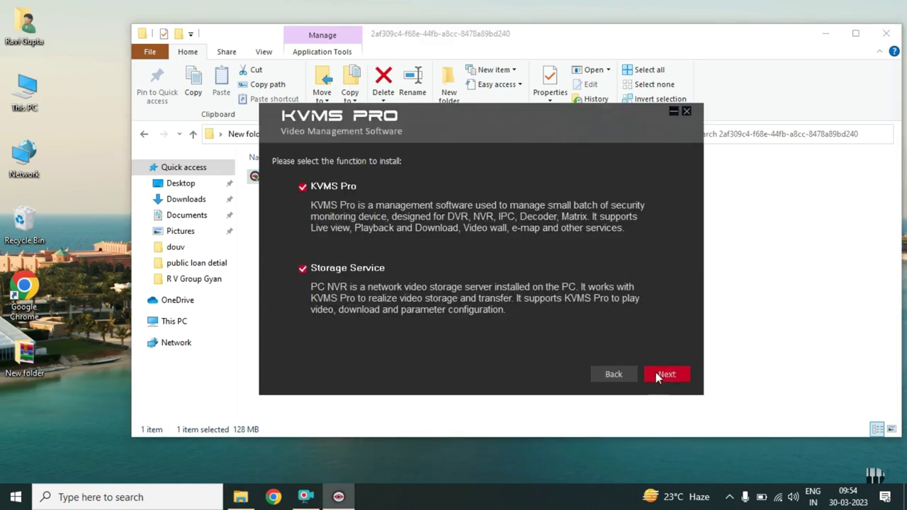
pyautogui.click(655, 375)
pyautogui.click(656, 376)
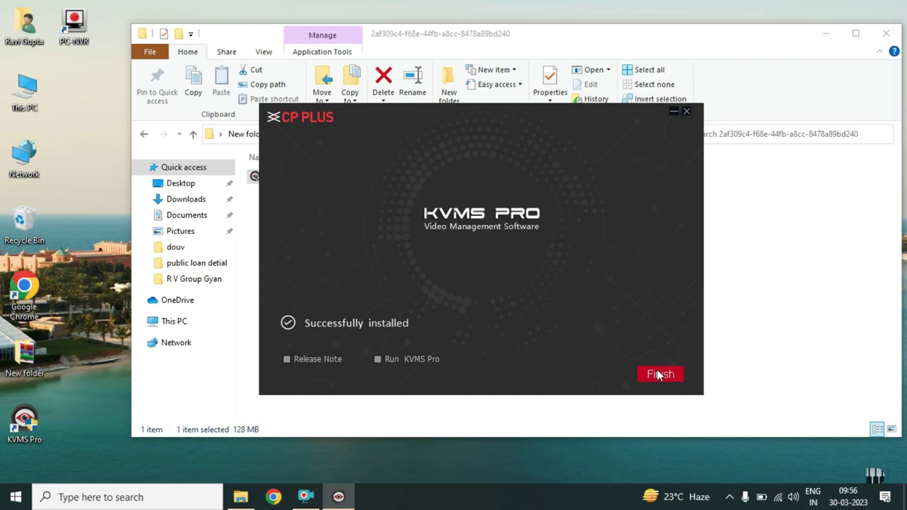
pyautogui.click(659, 374)
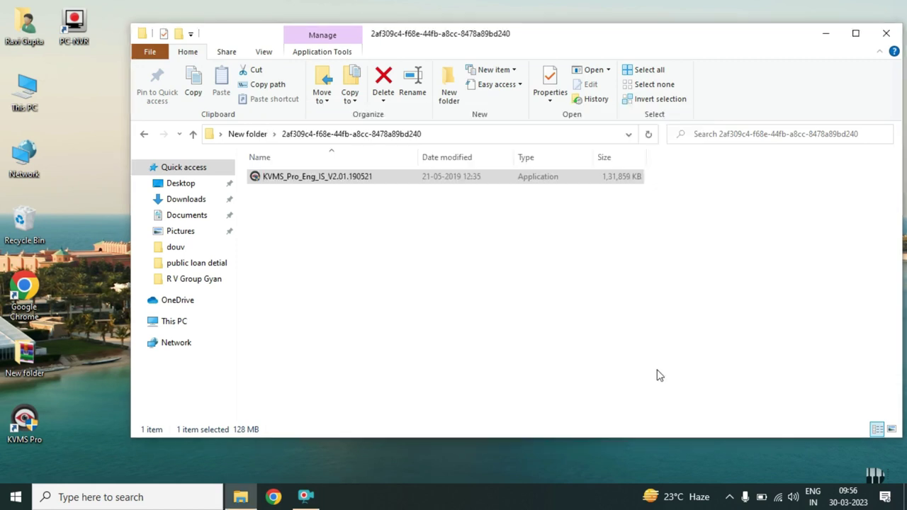
# Launch KVMS Pro from the desktop, enter and confirm the admin password, then continue.
pyautogui.click(886, 36)
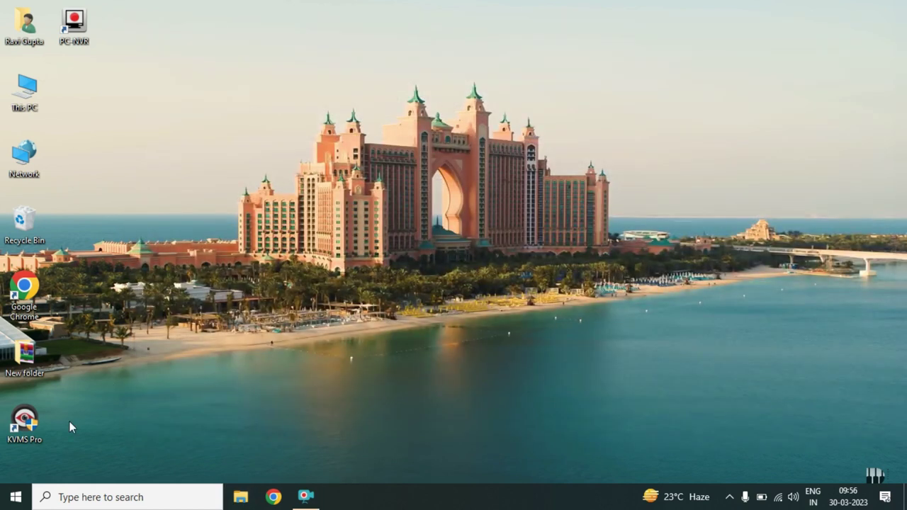
pyautogui.doubleClick(28, 426)
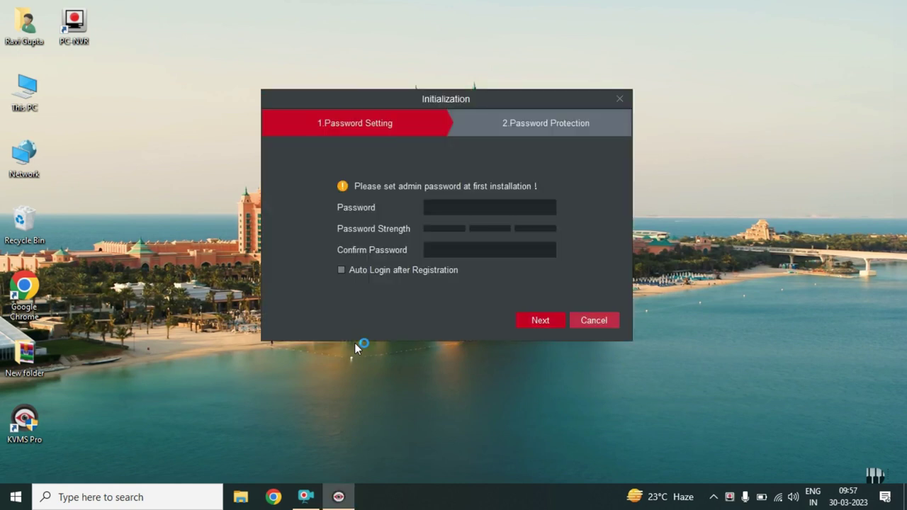
pyautogui.click(502, 201)
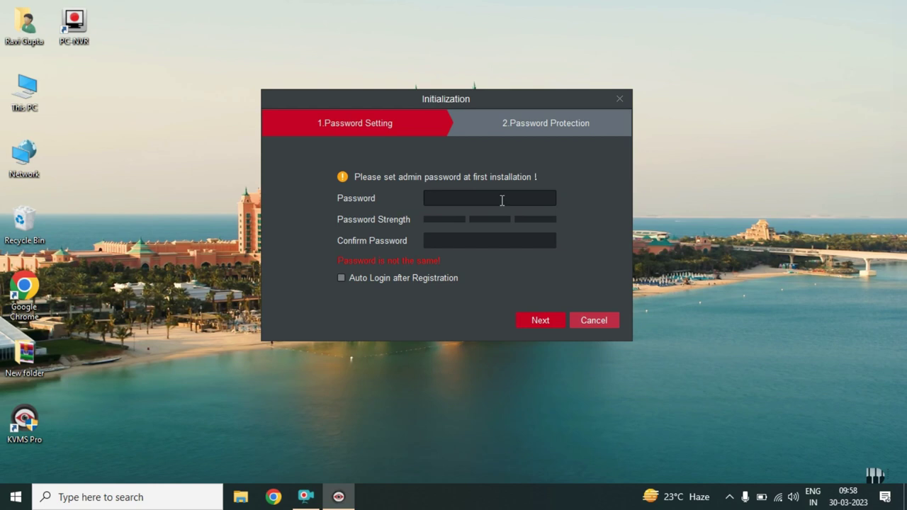
pyautogui.hotkey('ctrl', 'v')
pyautogui.press('Tab')
pyautogui.write('aaaaa')
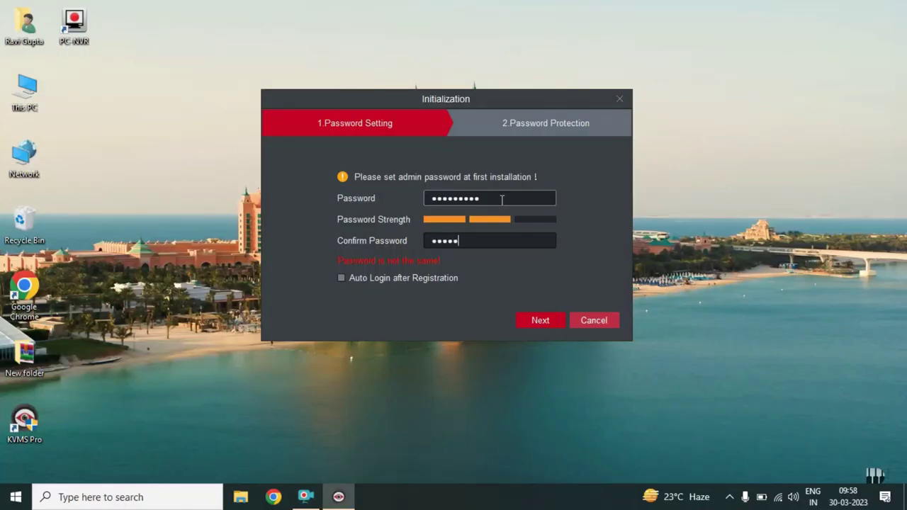
pyautogui.write('aaaaa')
pyautogui.click(537, 320)
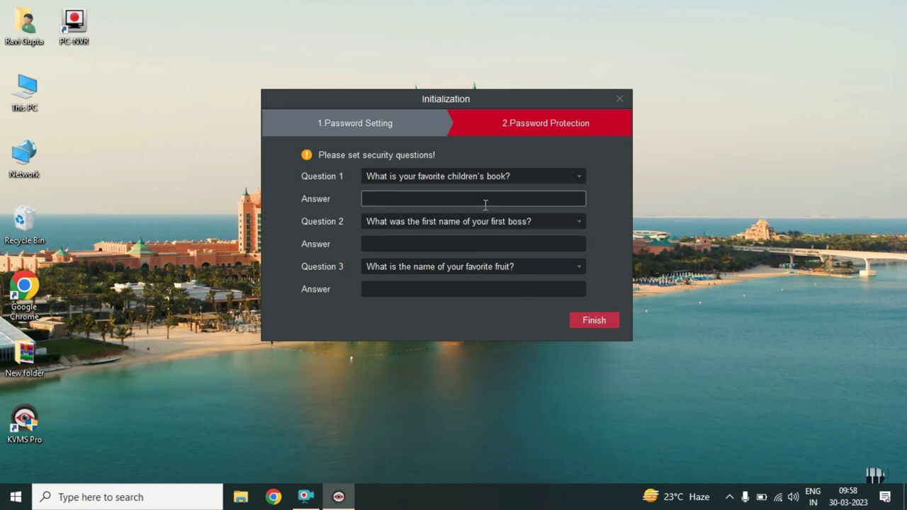
# Choose the nickname and father's birthday security questions and enter their answers.
pyautogui.click(484, 178)
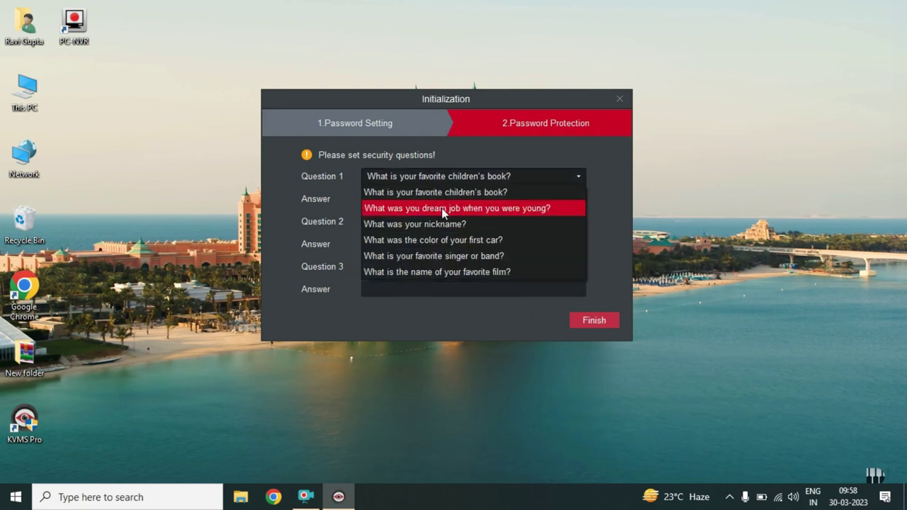
pyautogui.click(445, 225)
pyautogui.click(456, 202)
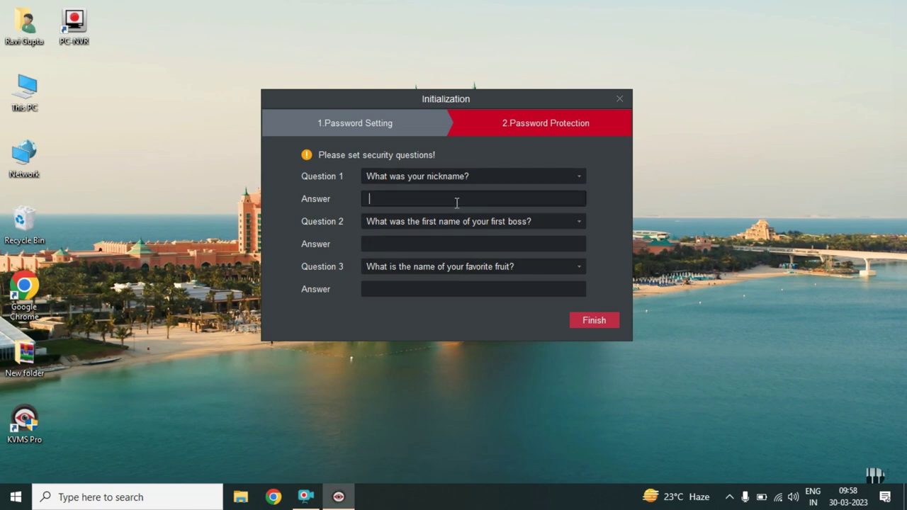
pyautogui.click(461, 218)
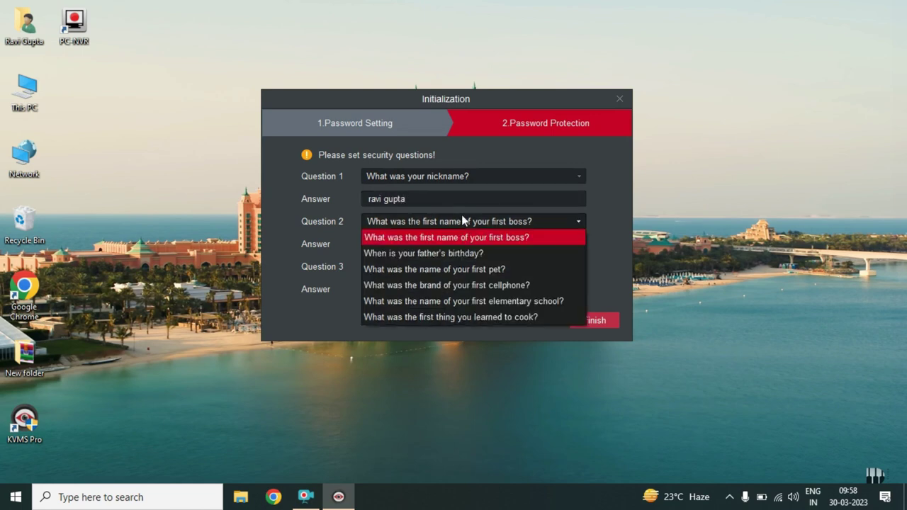
pyautogui.click(478, 254)
pyautogui.click(464, 244)
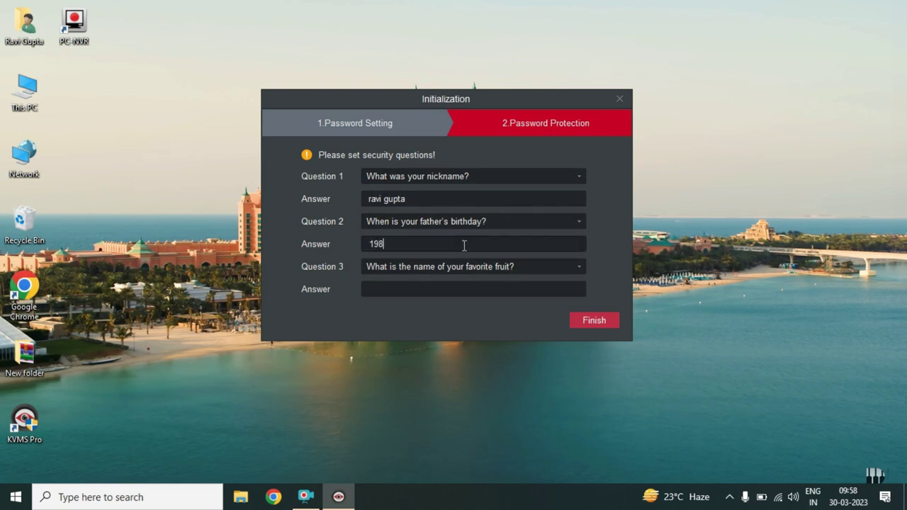
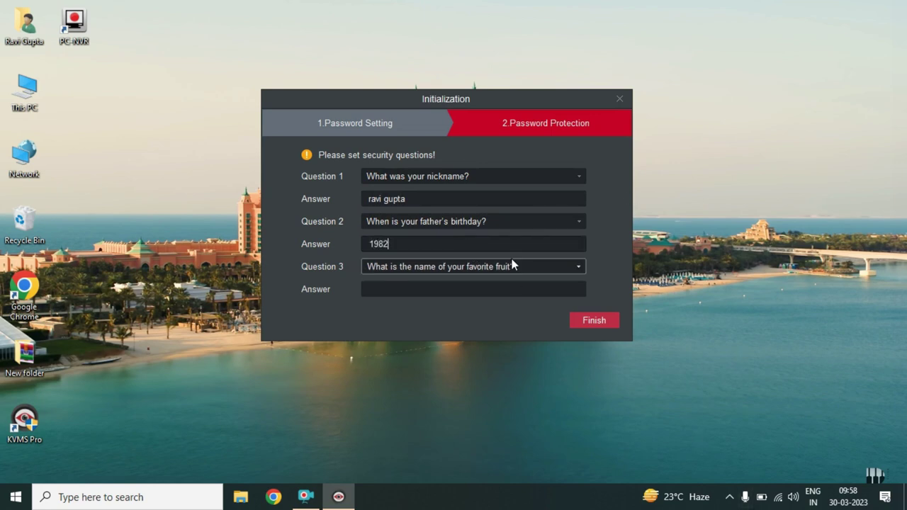
# Answer the third security question, finish initialization, and relaunch KVMS Pro.
pyautogui.click(481, 285)
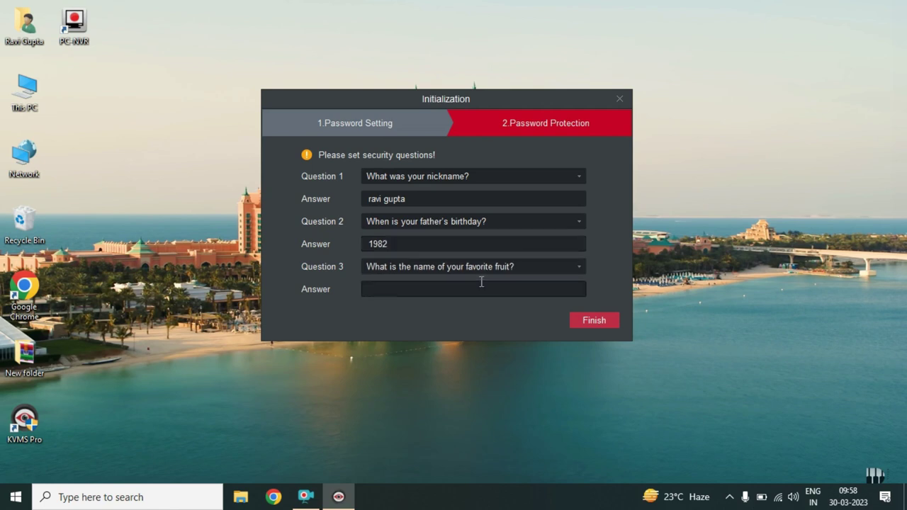
pyautogui.click(584, 319)
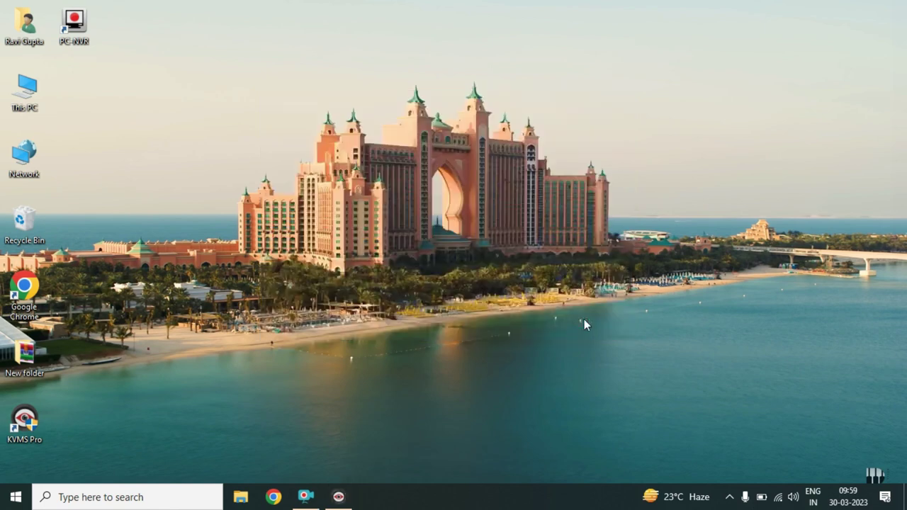
pyautogui.doubleClick(29, 420)
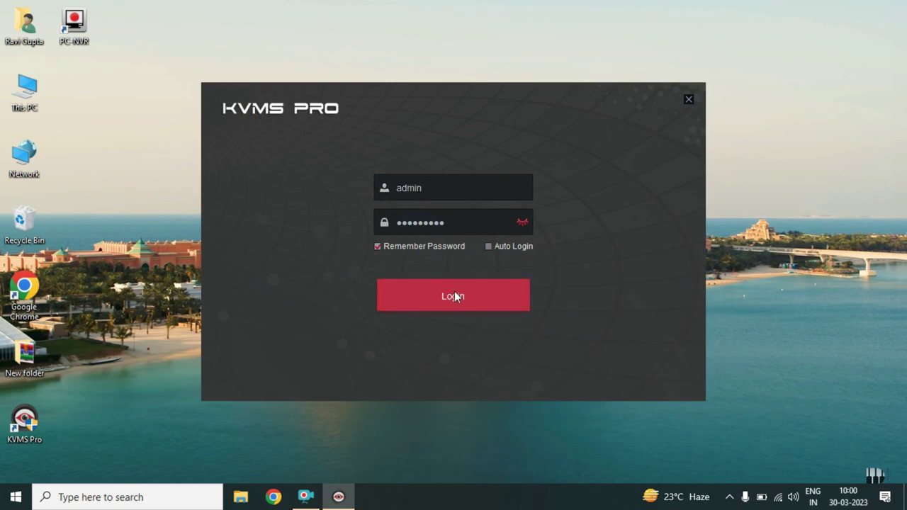
# Log in as admin and dismiss the welcome tour popup.
pyautogui.click(455, 291)
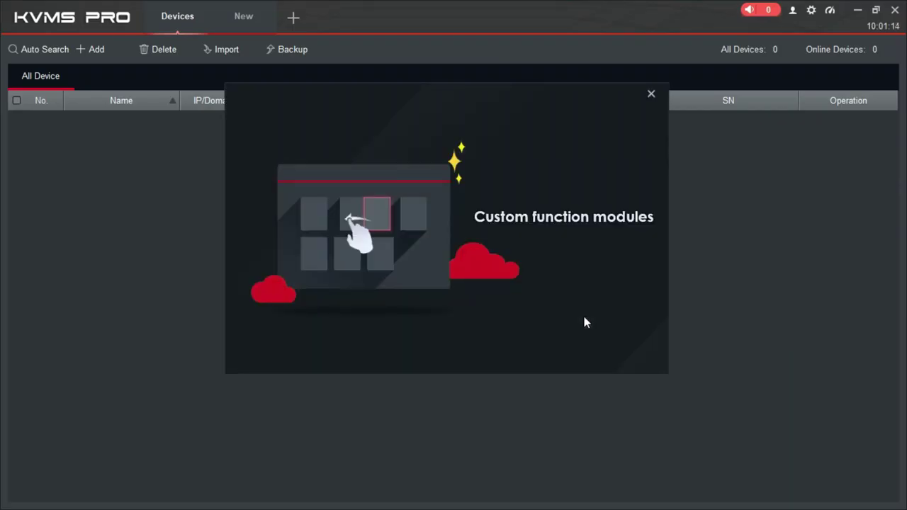
pyautogui.click(650, 95)
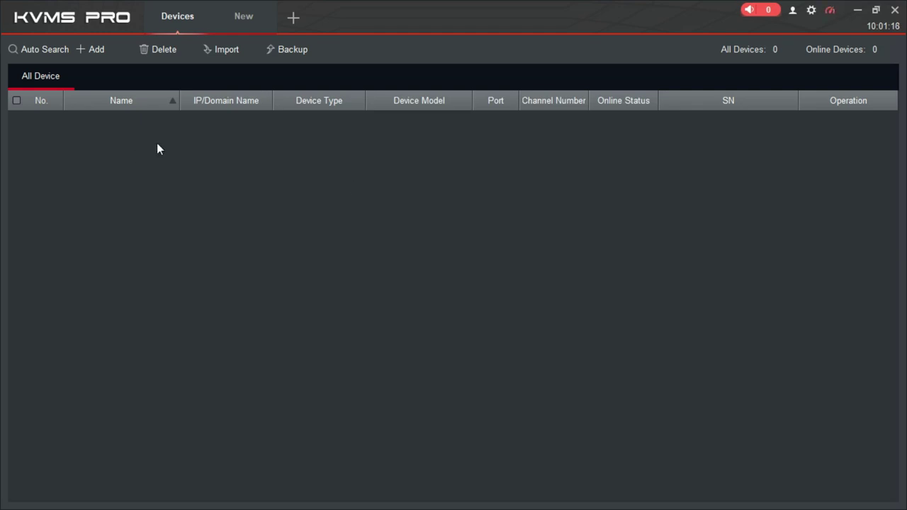
# Manually add a device named 'Admin' using the SN method and enter its serial number.
pyautogui.click(98, 53)
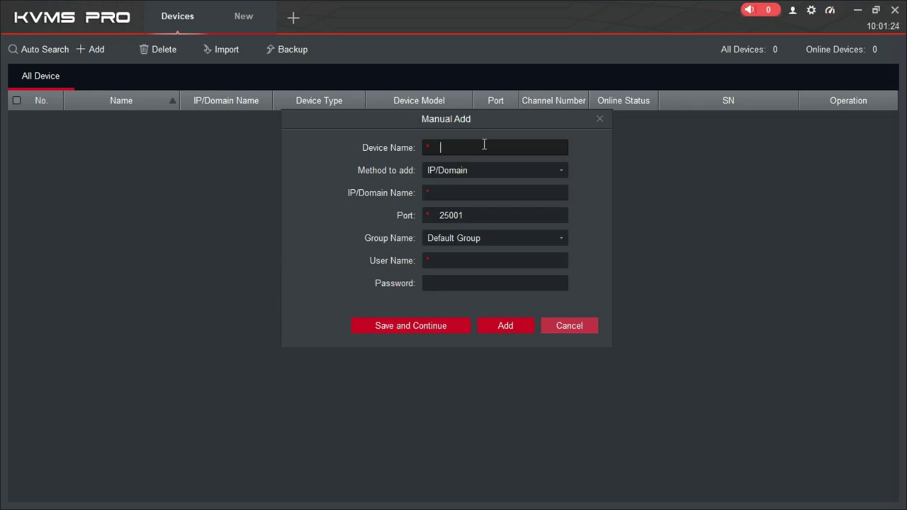
pyautogui.write('Off')
pyautogui.press('BackSpace')
pyautogui.press('BackSpace')
pyautogui.press('BackSpace')
pyautogui.write('Admin')
pyautogui.click(460, 173)
pyautogui.click(462, 201)
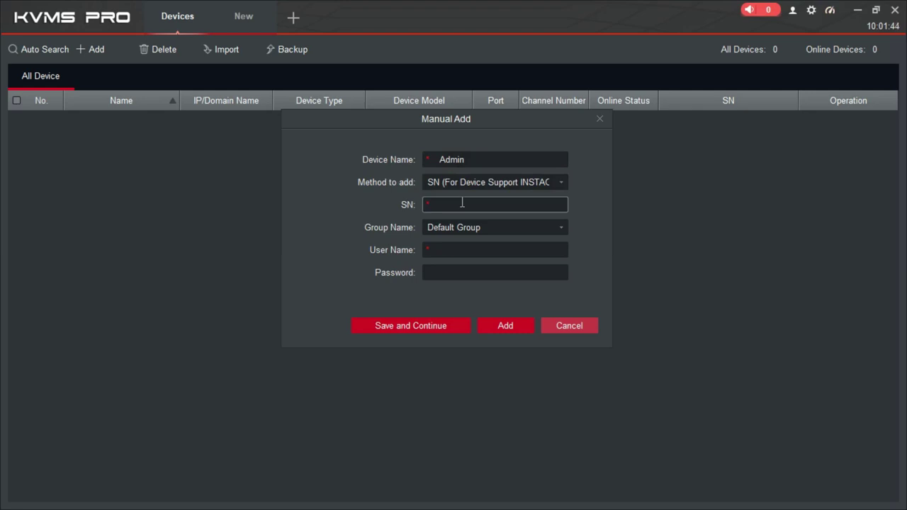
pyautogui.click(462, 203)
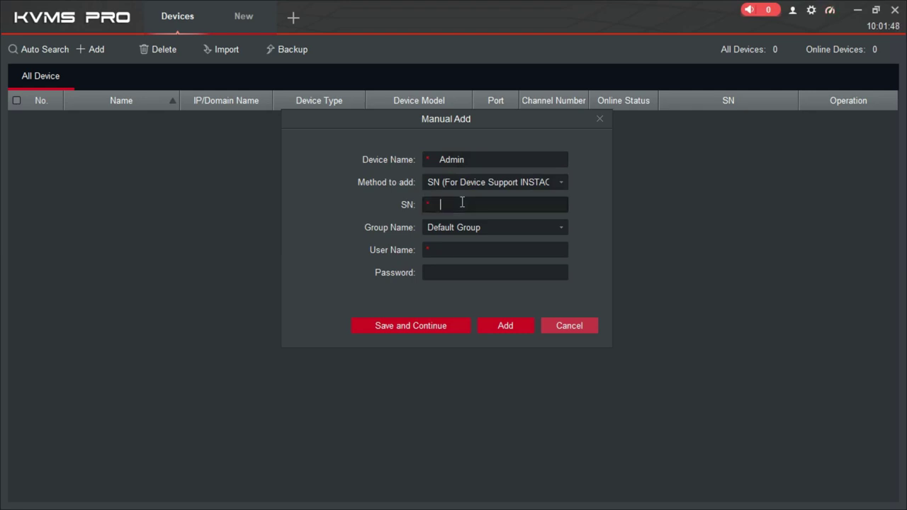
pyautogui.write('CP3')
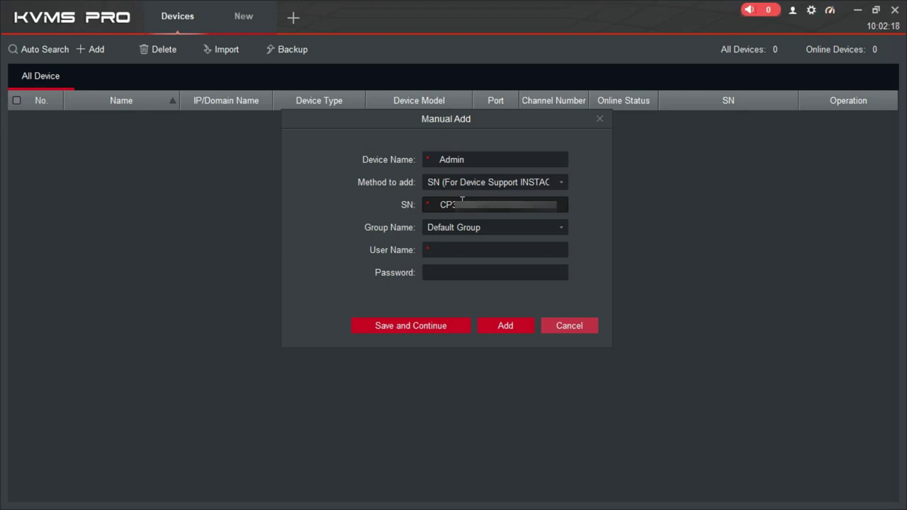
# Enter user name 'admin' and the DVR's password, then save the device.
pyautogui.click(494, 252)
pyautogui.press('BackSpace')
pyautogui.press('BackSpace')
pyautogui.press('BackSpace')
pyautogui.press('BackSpace')
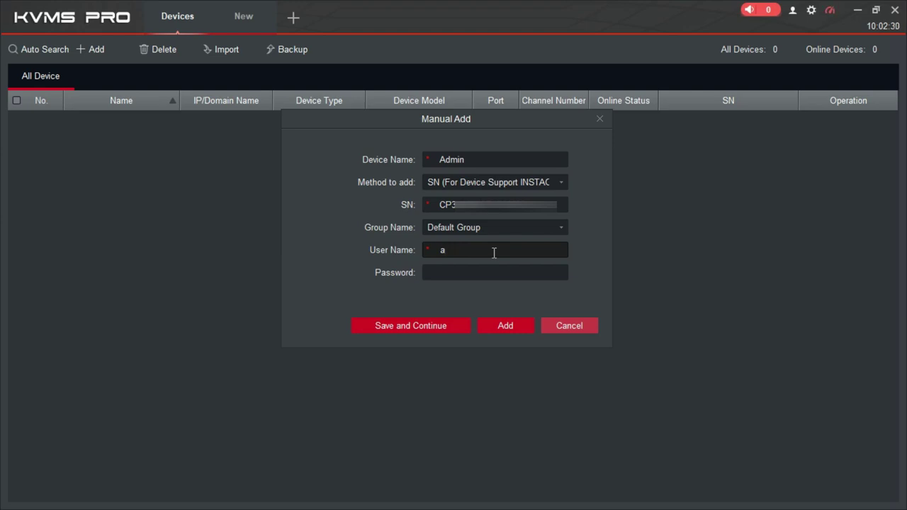
pyautogui.press('Tab')
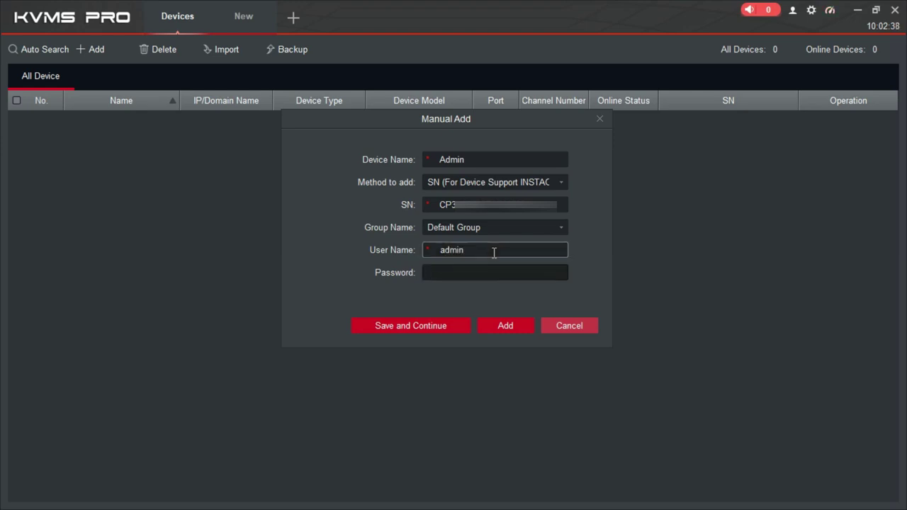
pyautogui.click(405, 328)
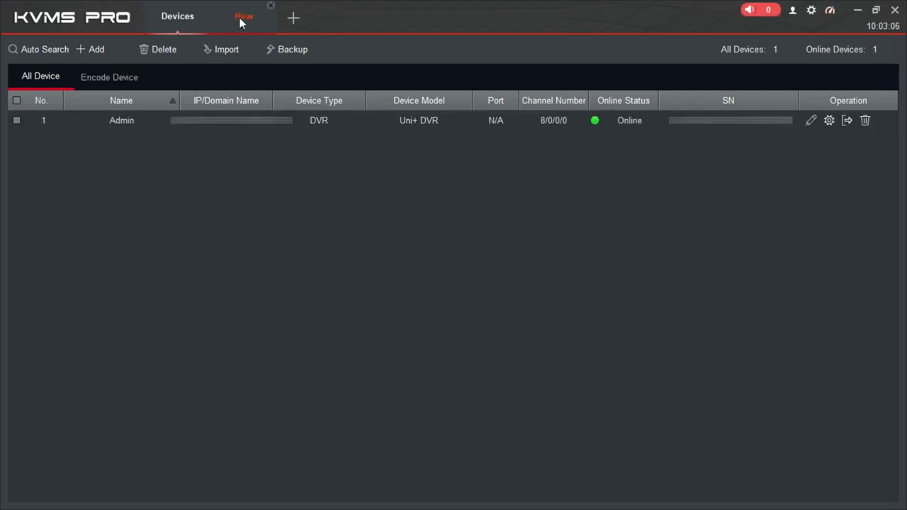
# Open and close the Admin DVR's Modify Device details twice, then show the New tab home menu.
pyautogui.doubleClick(611, 119)
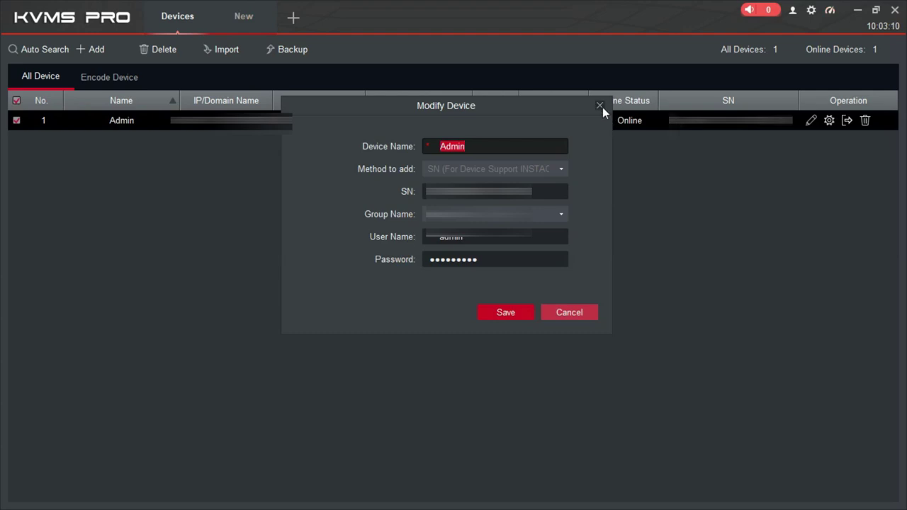
pyautogui.click(600, 107)
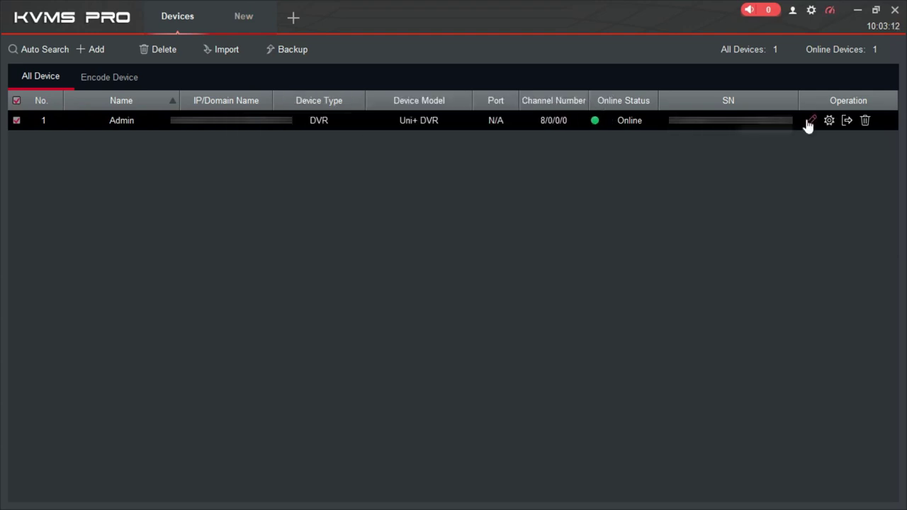
pyautogui.click(809, 121)
pyautogui.click(599, 106)
pyautogui.click(234, 13)
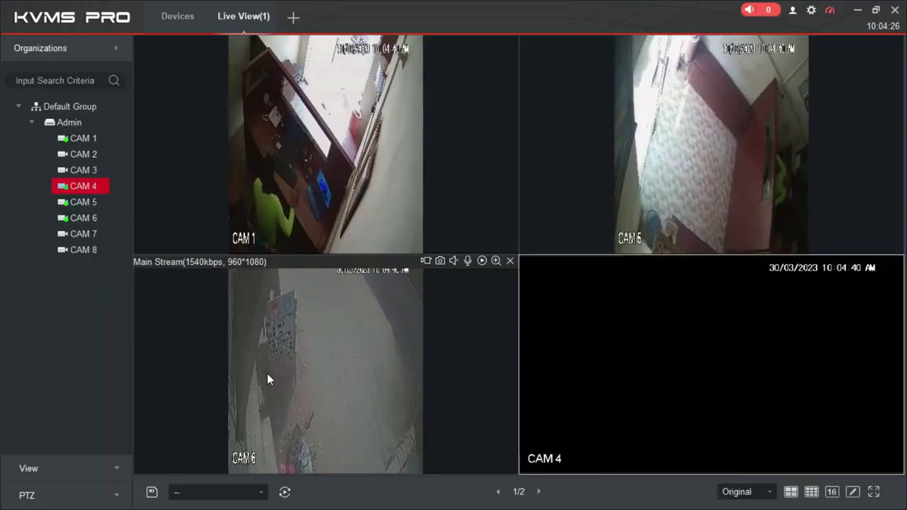
# Open Live View and switch the four camera feeds from Original to 16:9 aspect ratio.
pyautogui.click(632, 307)
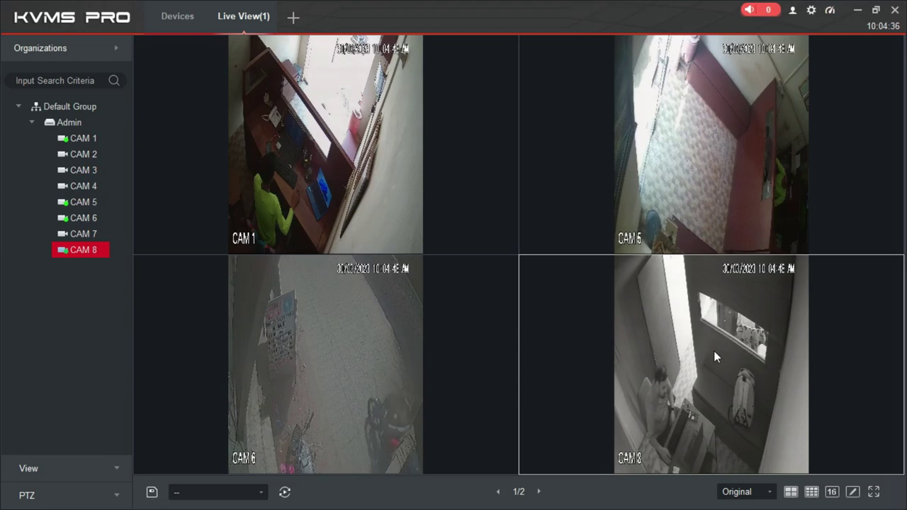
pyautogui.click(745, 491)
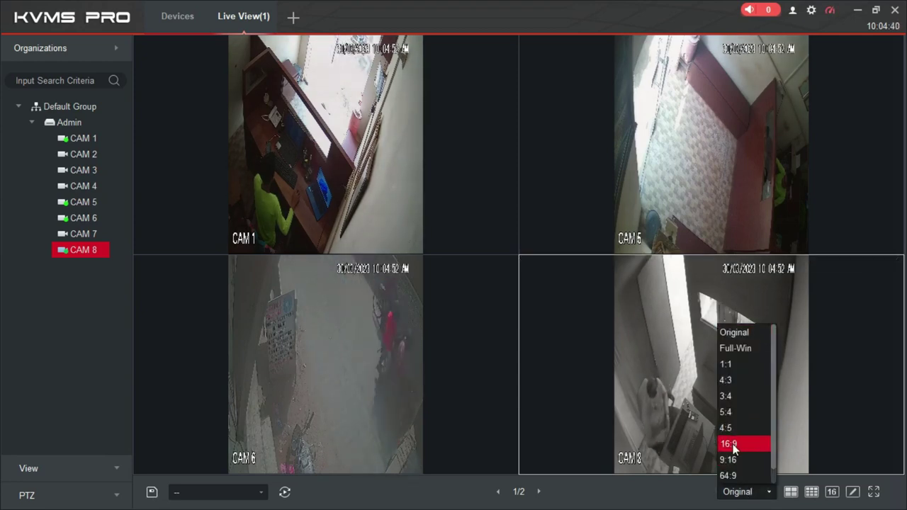
pyautogui.click(740, 443)
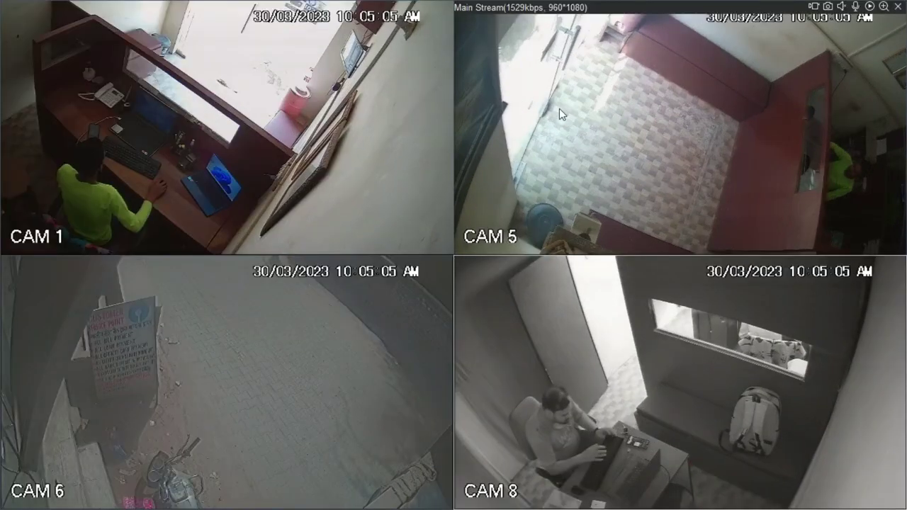